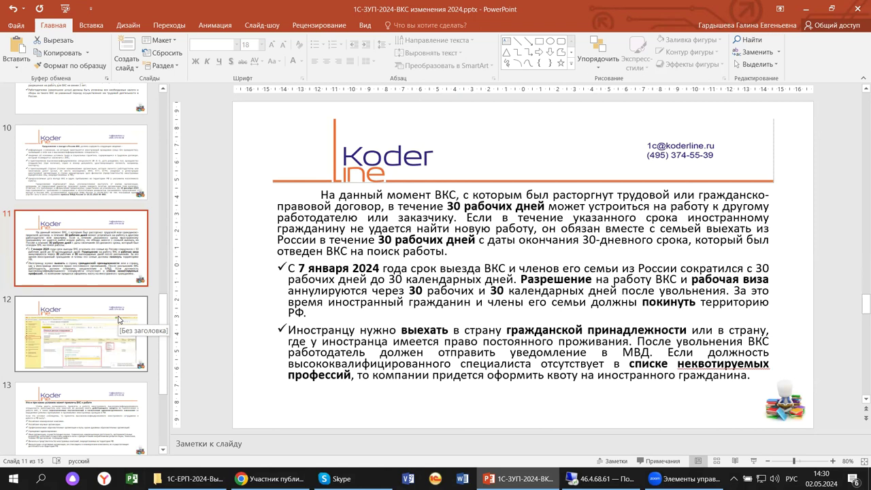
Show slide 12 with the «Личные данные сотрудников» report screenshot and switch to the remote 1C:ERP session
left_click(82, 337)
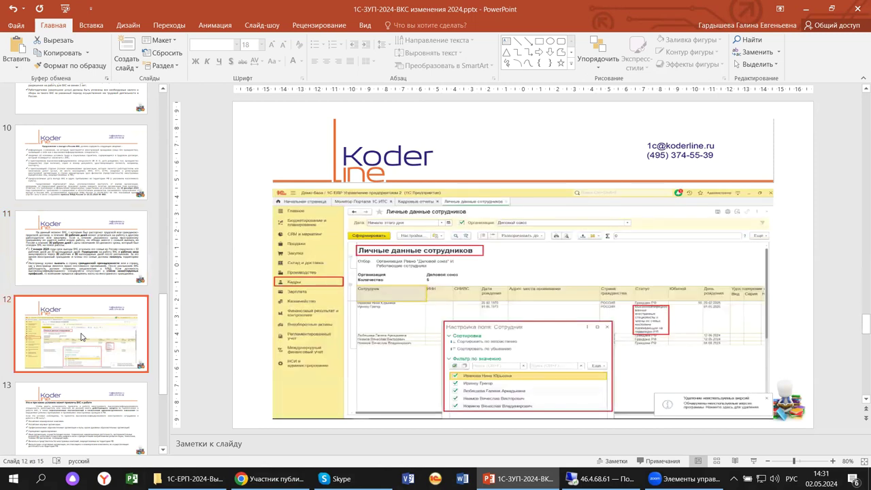
mouse_move(519, 479)
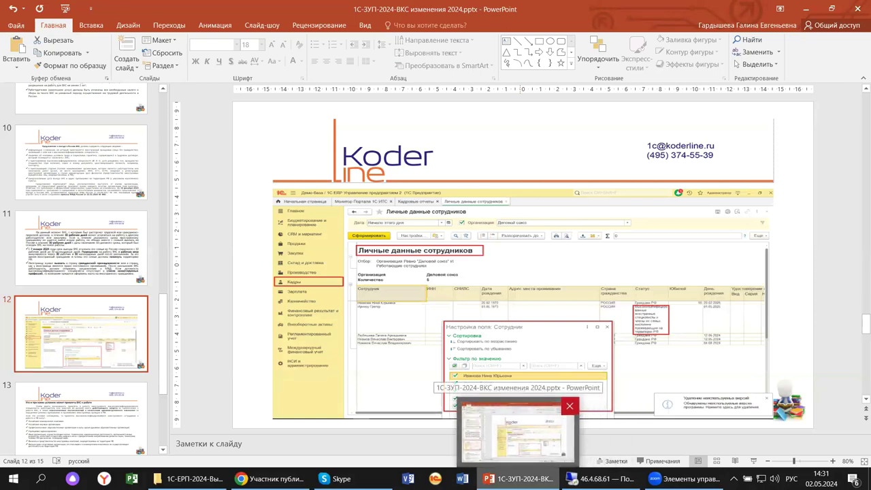
mouse_move(599, 478)
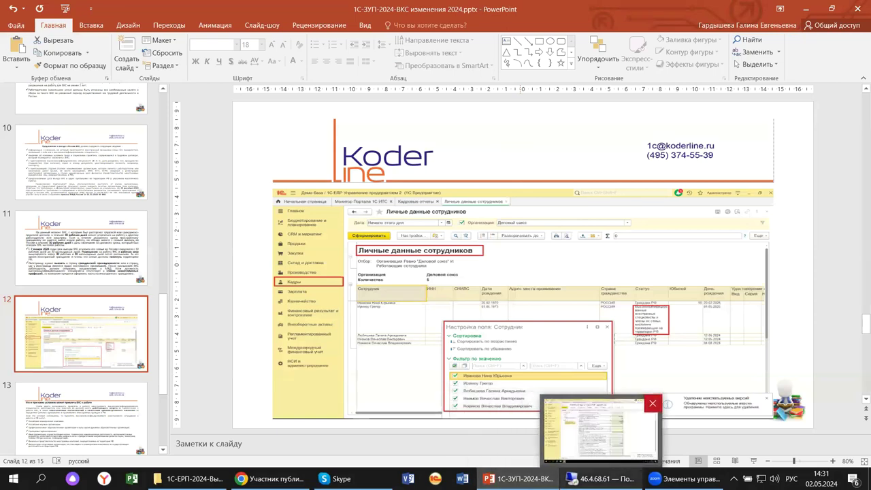
left_click(599, 479)
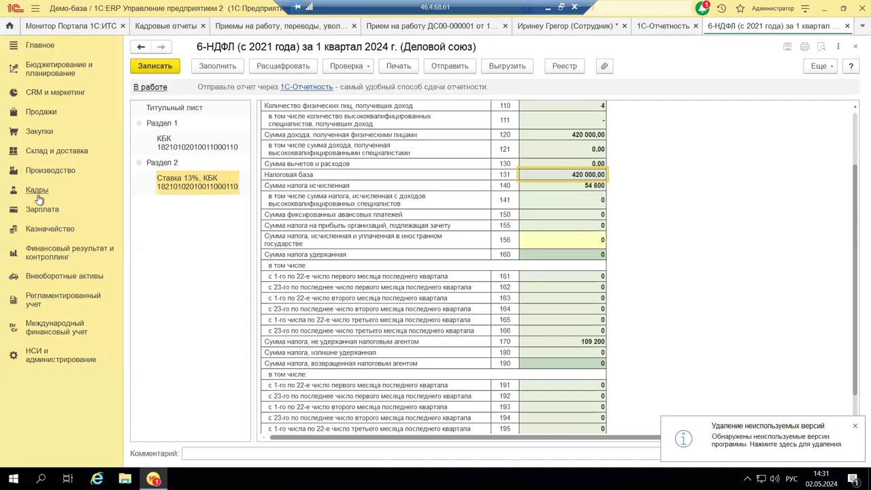
Open the «Приемы, переводы, увольнения» list in the Кадры section and look through the document types that can be created
left_click(38, 189)
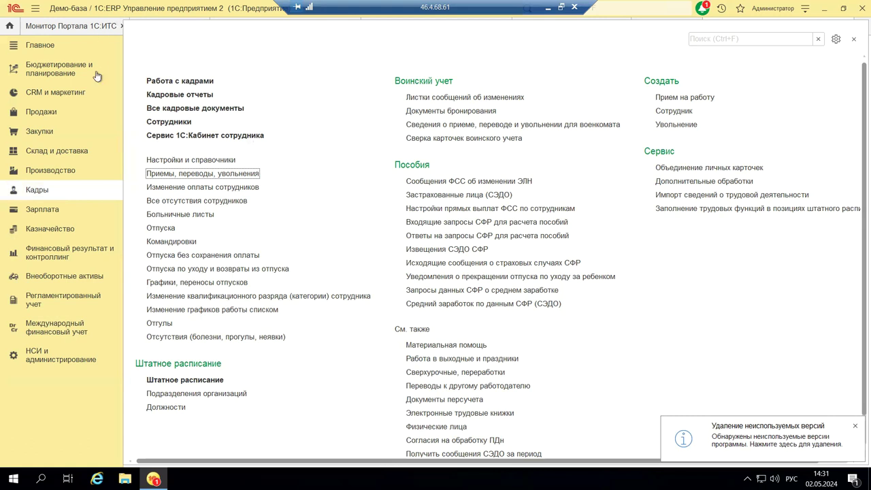
left_click(190, 175)
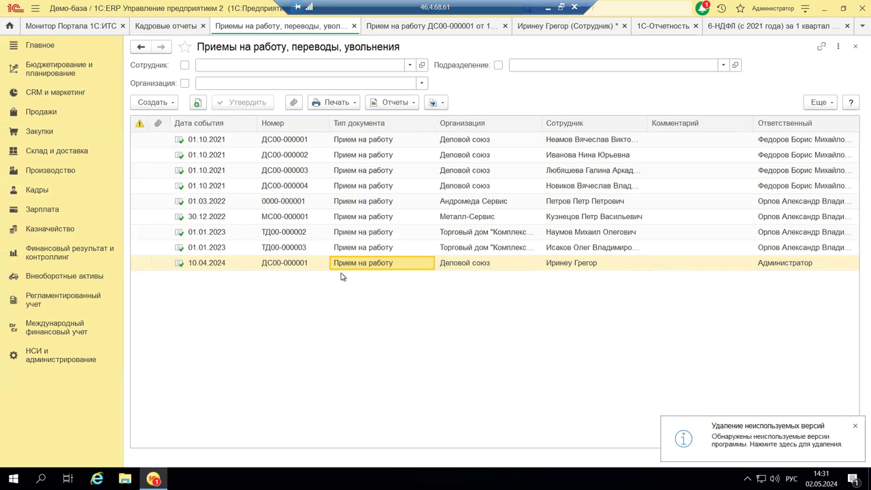
left_click(152, 103)
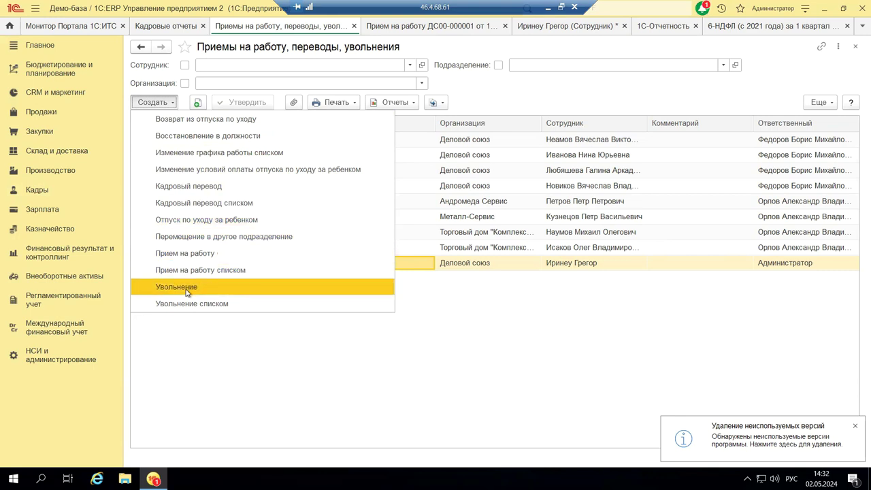
left_click(512, 279)
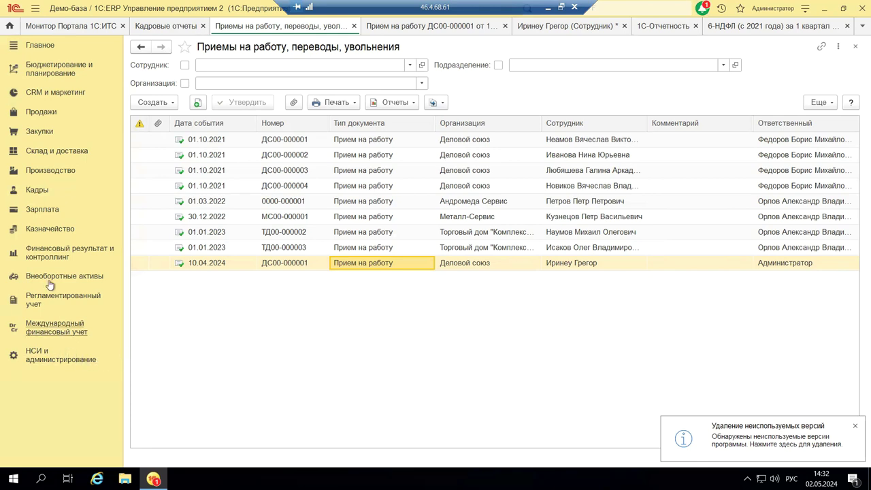
Generate the «Личные данные сотрудников» HR report for the organization Деловой союз as of the start of this day
left_click(36, 190)
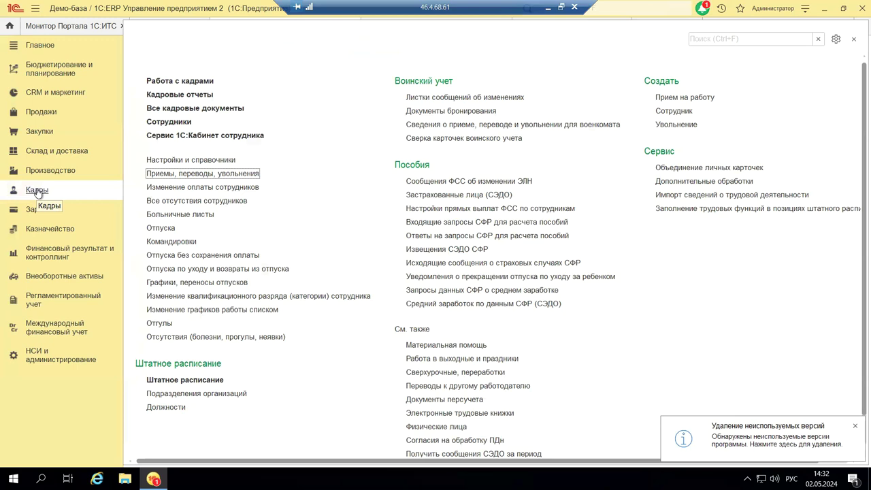
left_click(148, 95)
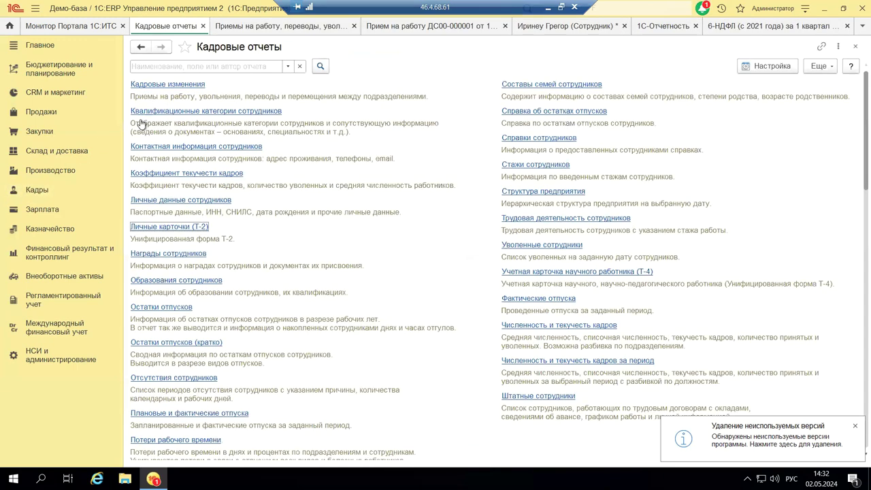
left_click(201, 202)
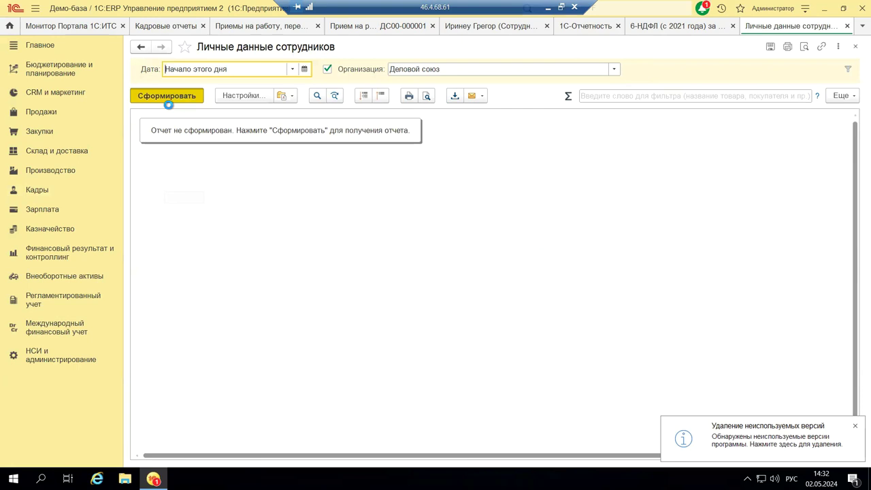
left_click(169, 101)
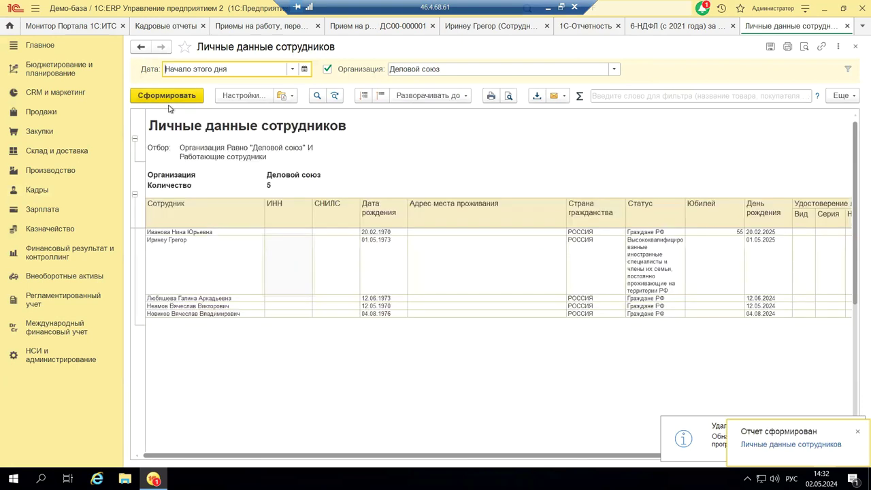
Examine the foreign specialist's row and status in the report, and view the report's settings without changing them
left_click(183, 256)
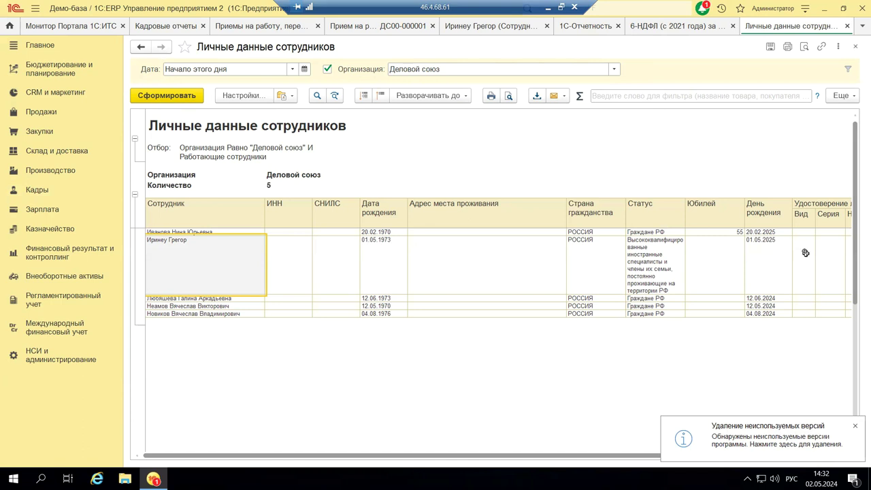
left_click(658, 252)
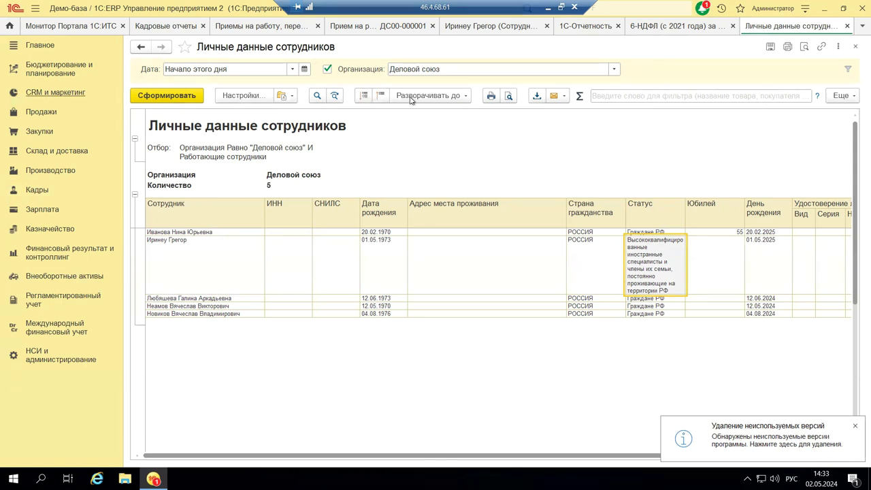
left_click(259, 97)
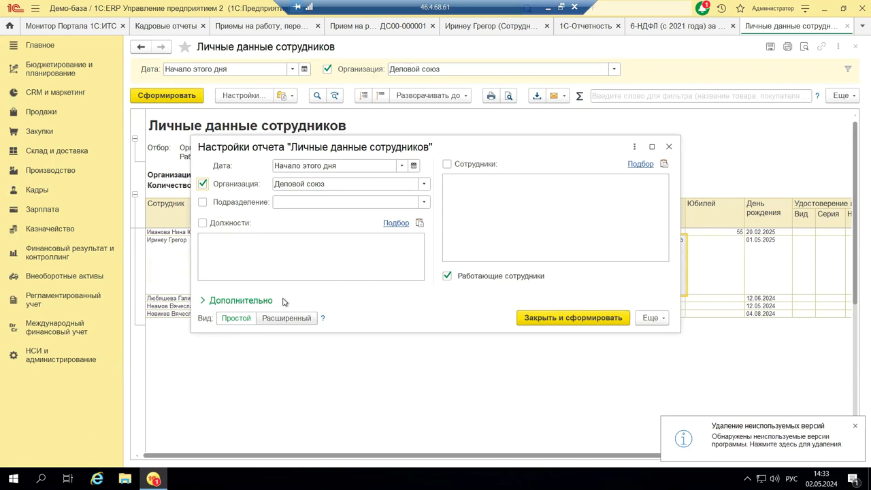
left_click(670, 146)
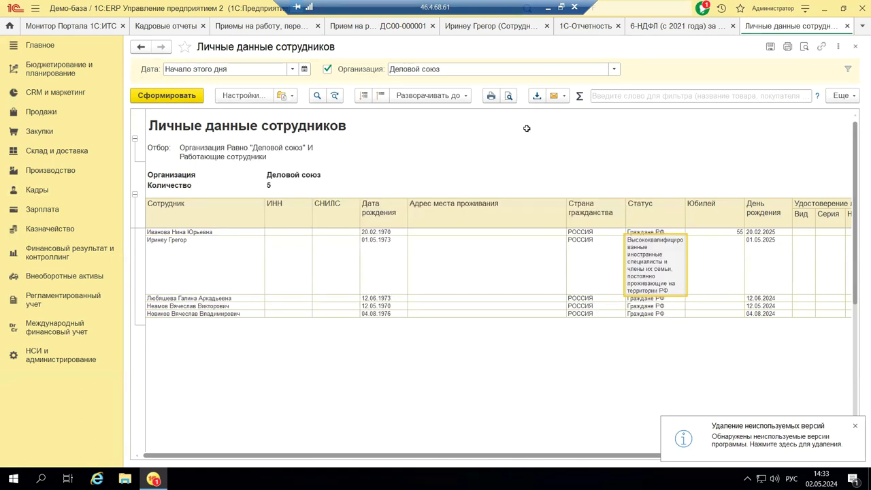
Collapse the report to the Организация level and expand the employee table again
left_click(426, 98)
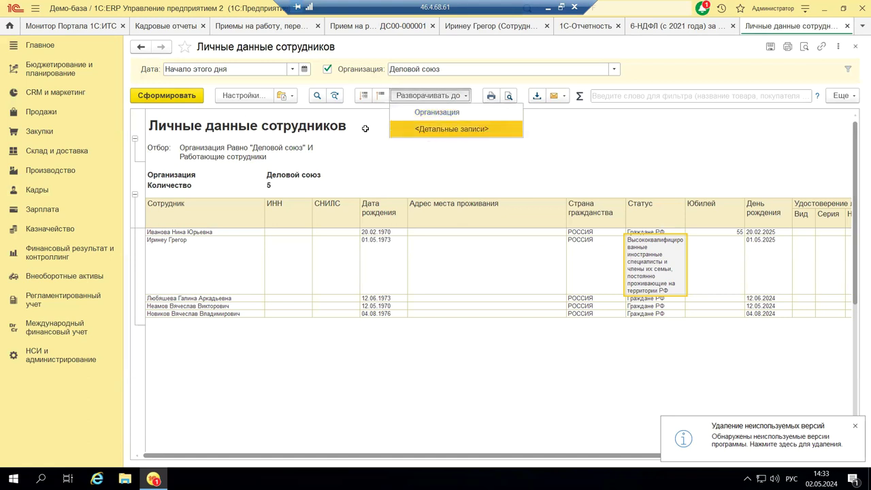
left_click(506, 159)
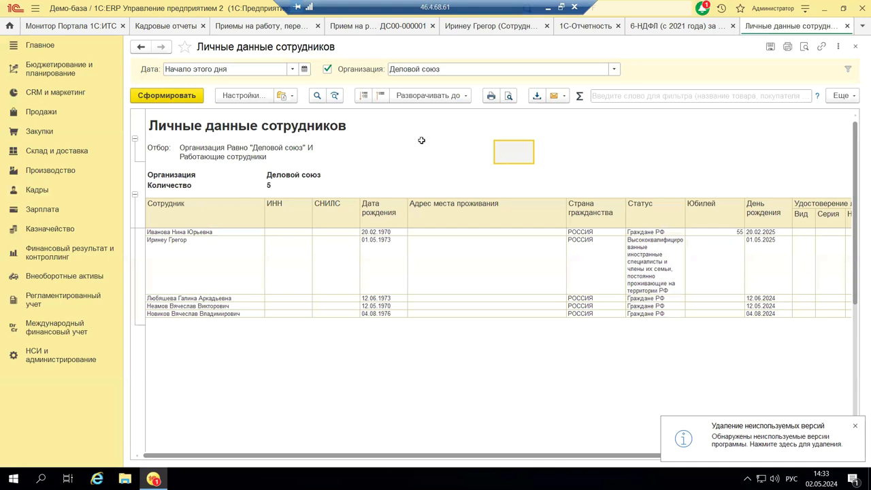
left_click(407, 96)
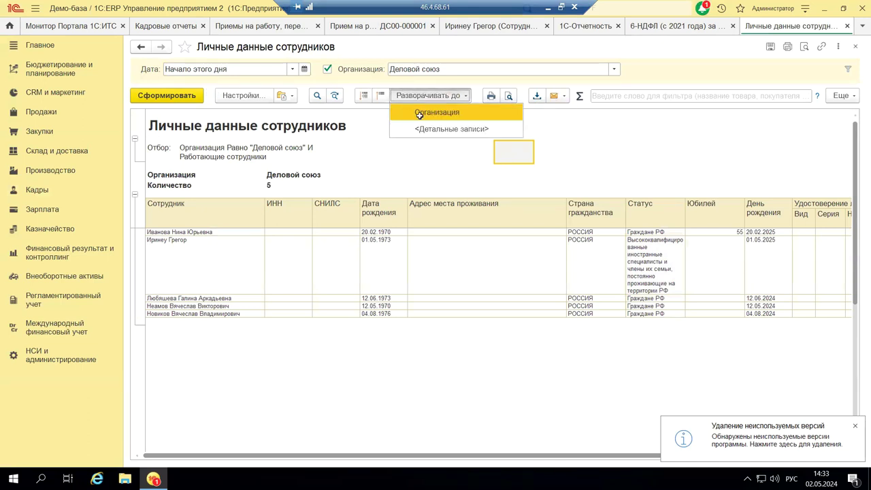
left_click(419, 114)
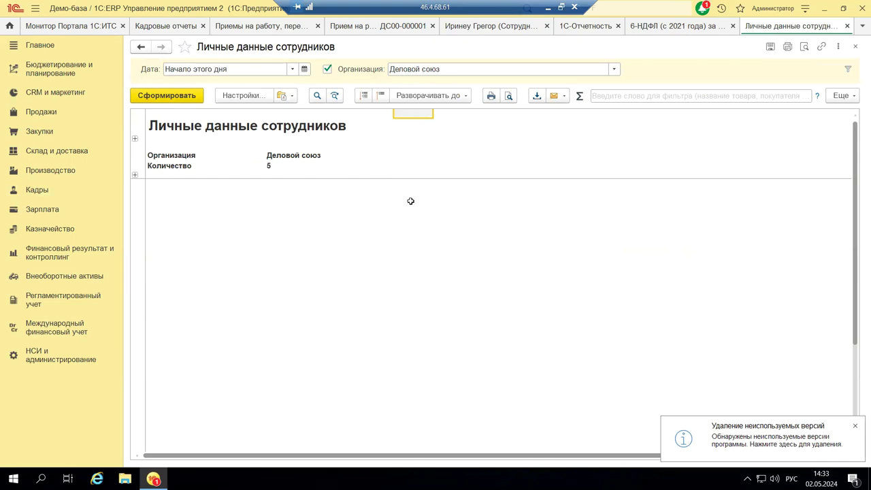
left_click(135, 177)
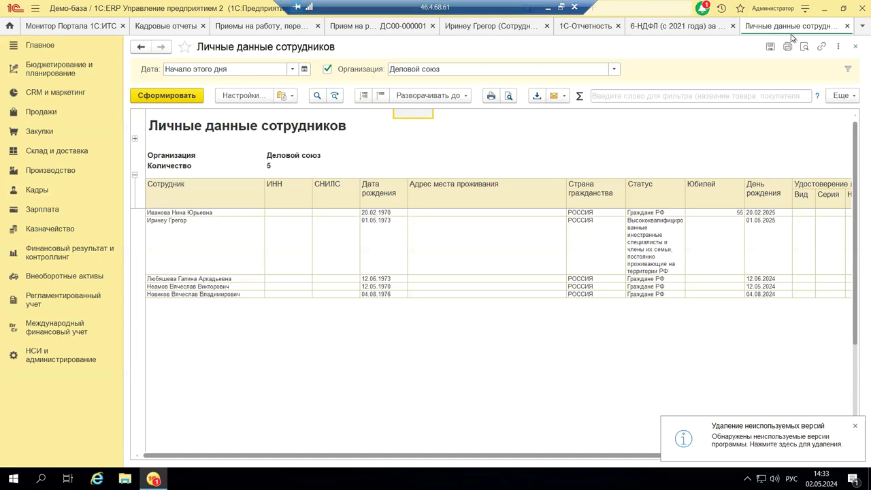
Close the «Личные данные сотрудников» report and the «Кадровые отчеты» list
left_click(856, 46)
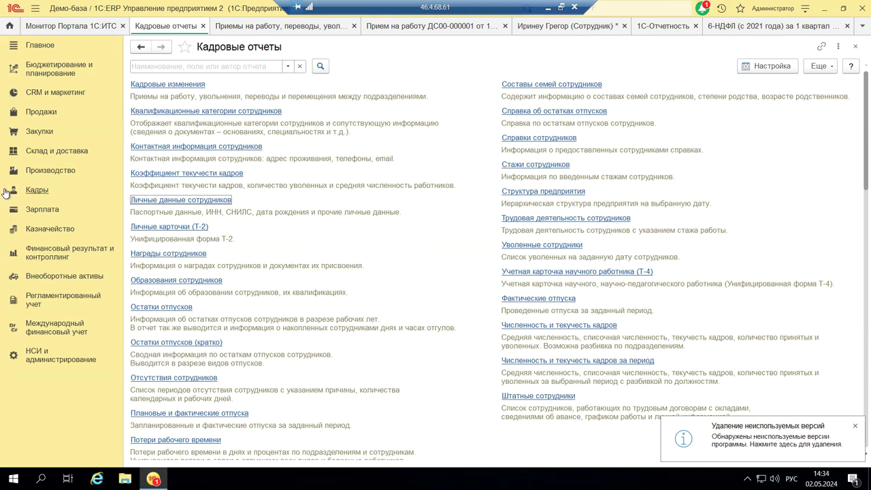
left_click(39, 191)
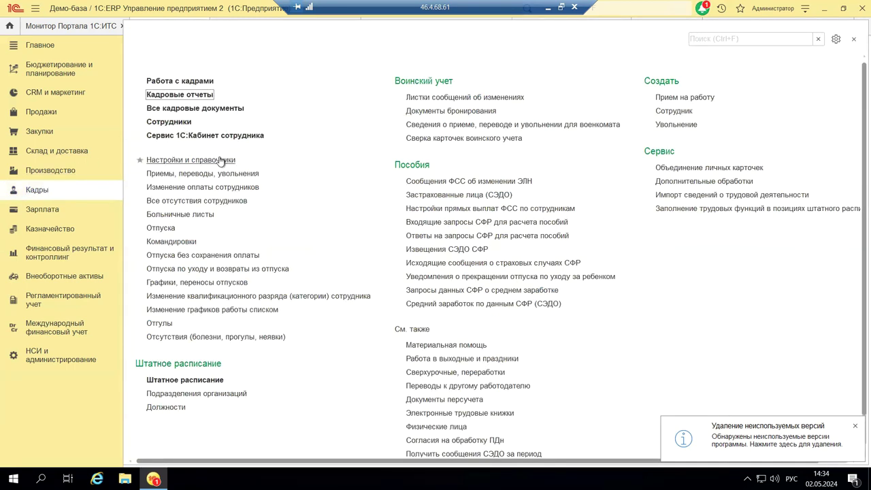
left_click(855, 42)
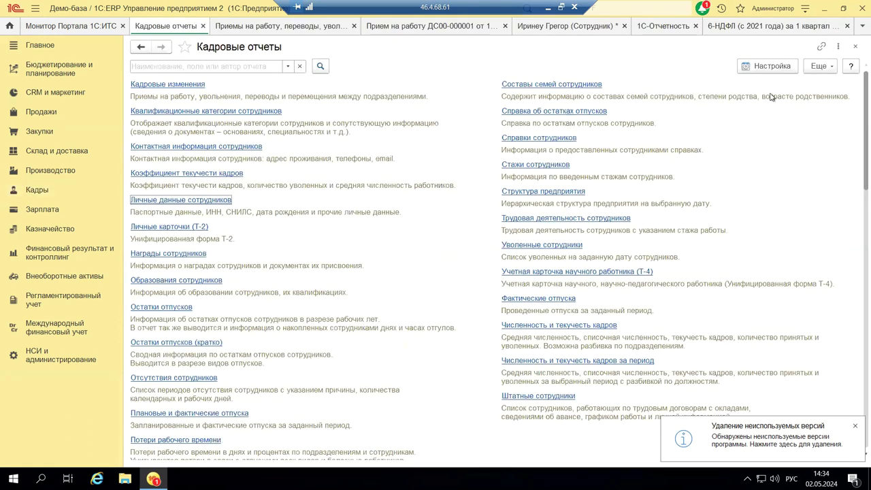
left_click(856, 46)
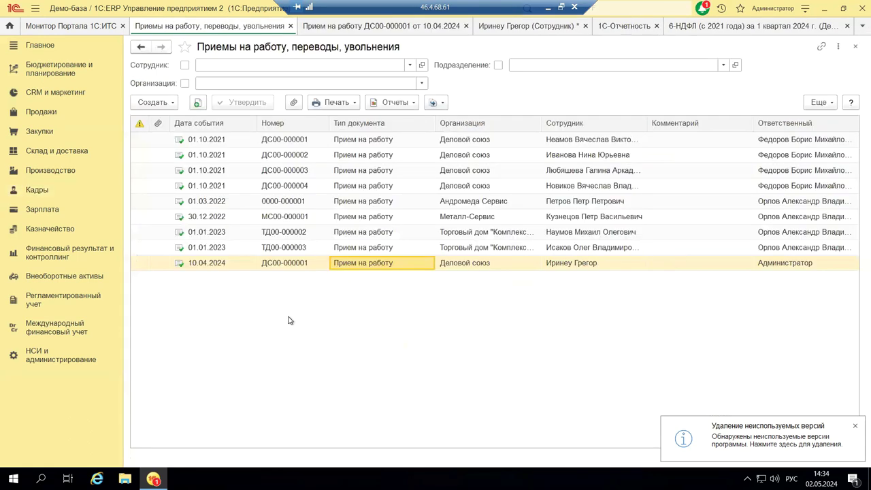
Open the employee's card from the hiring document dated 10.04.2024 and review its Страхование and Выплата зарплаты details
double_click(413, 266)
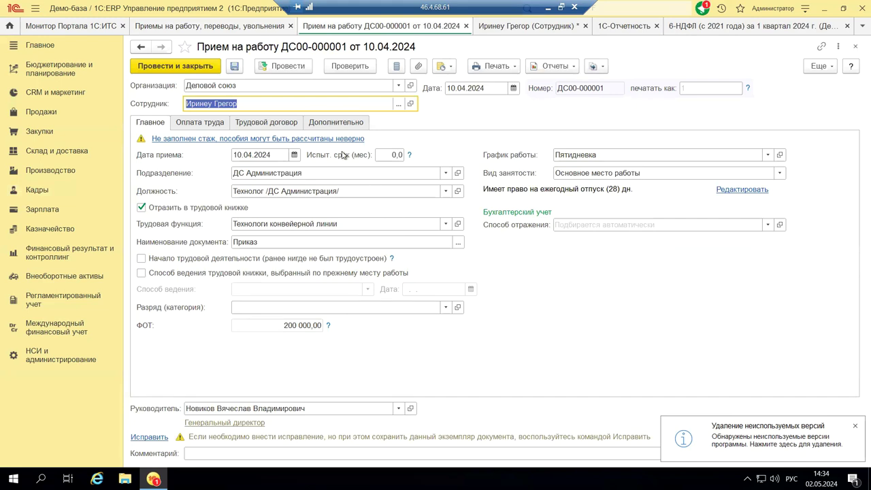
left_click(411, 104)
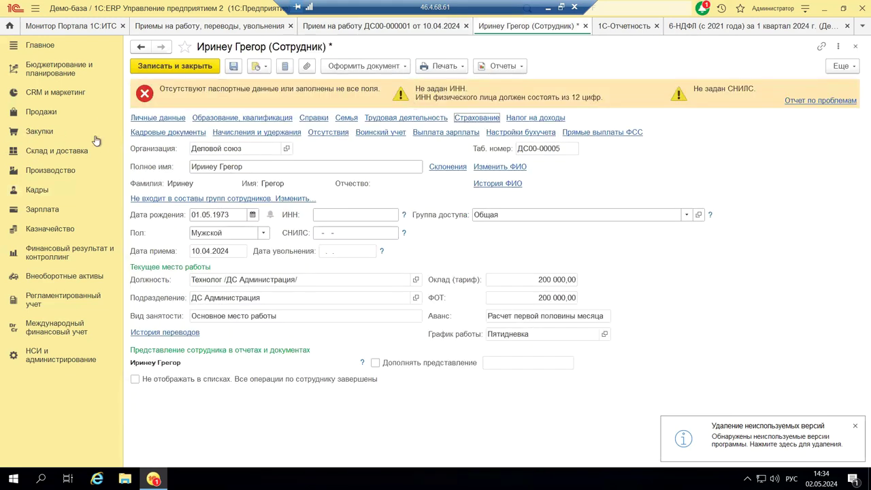
left_click(499, 118)
left_click(477, 118)
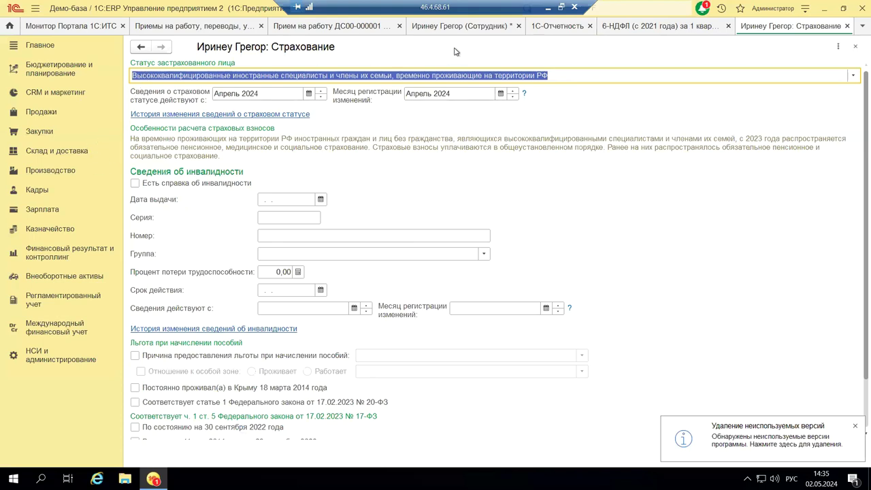
left_click(856, 46)
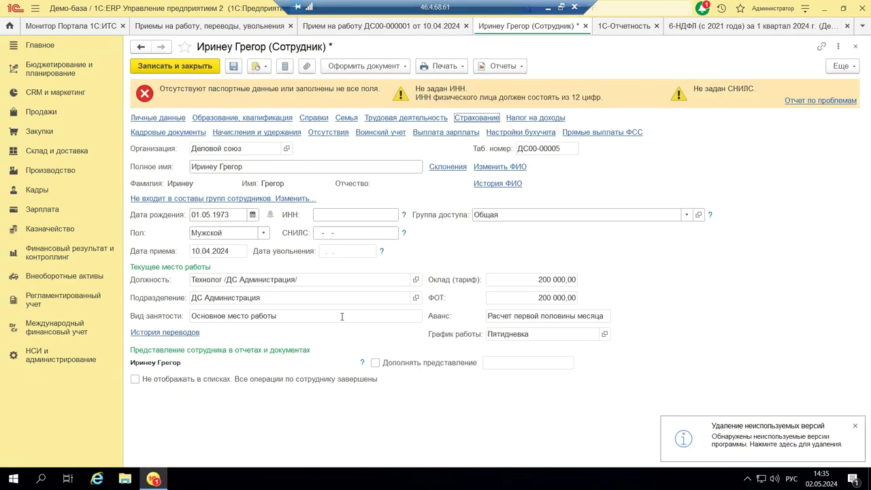
left_click(469, 135)
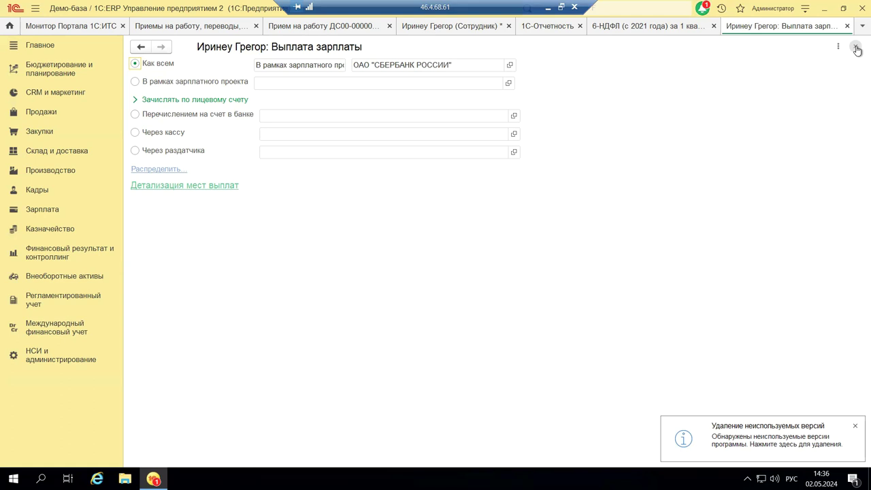
left_click(857, 49)
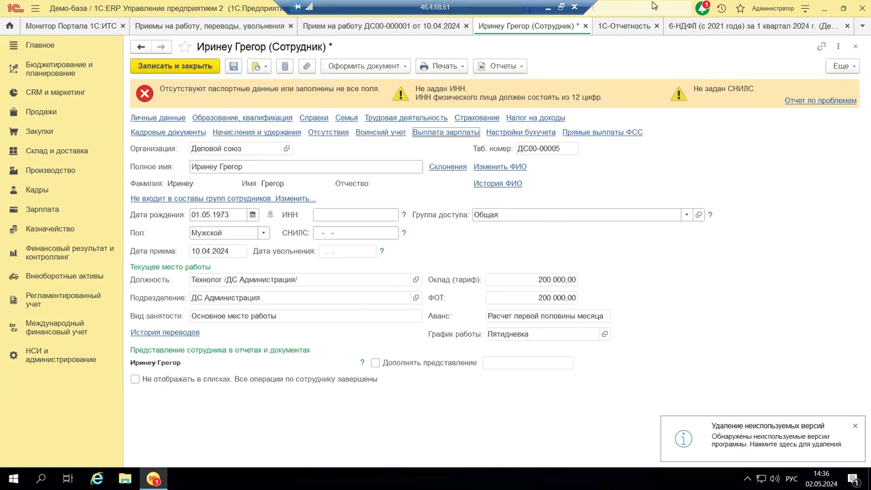
Switch back to PowerPoint and show slide 13 about who may employ highly qualified foreign specialists
left_click(548, 11)
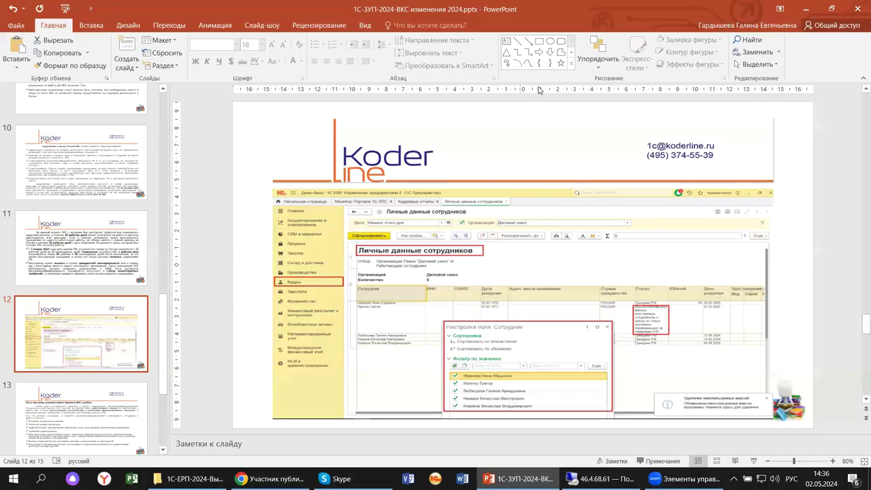
left_click(109, 413)
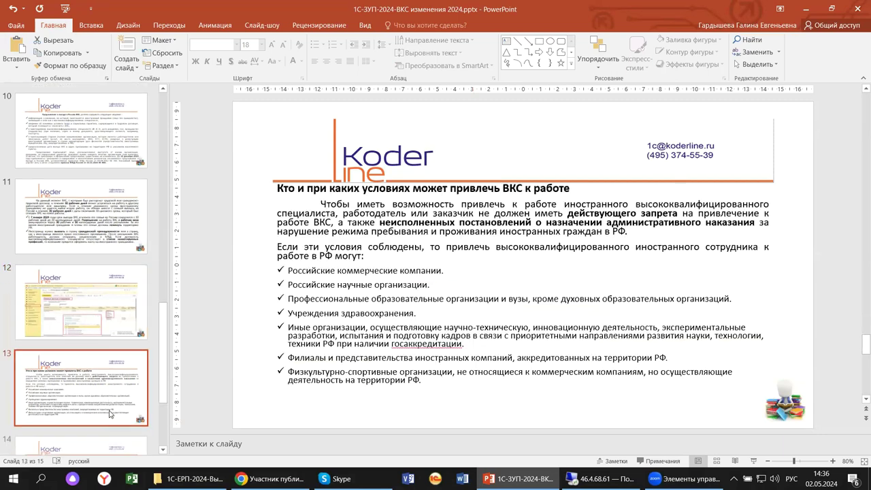